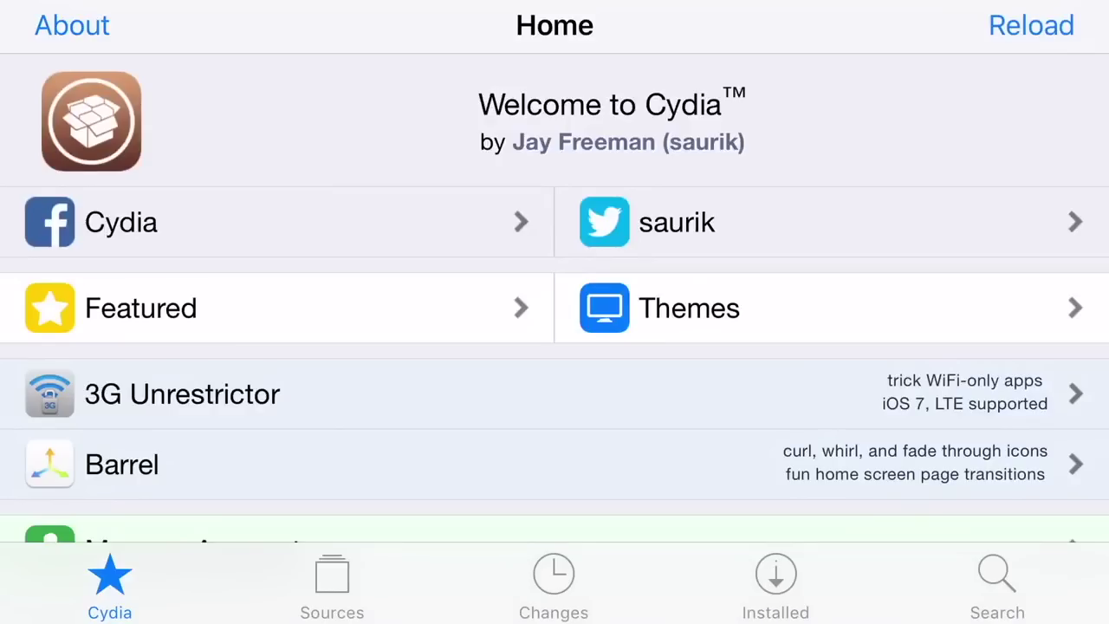
left_click(332, 585)
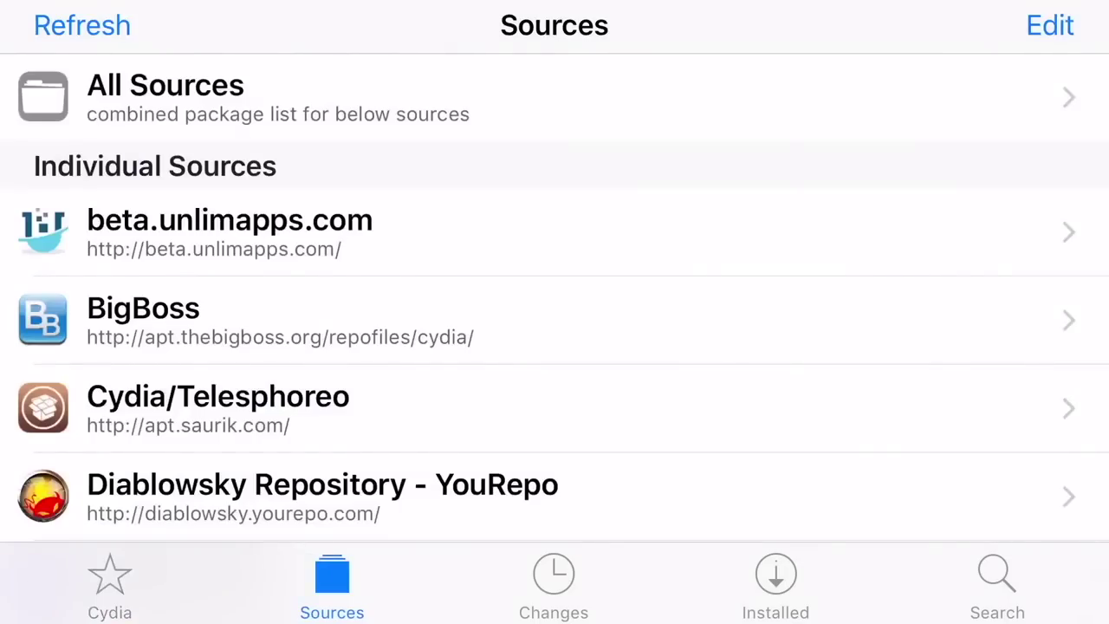
left_click(82, 26)
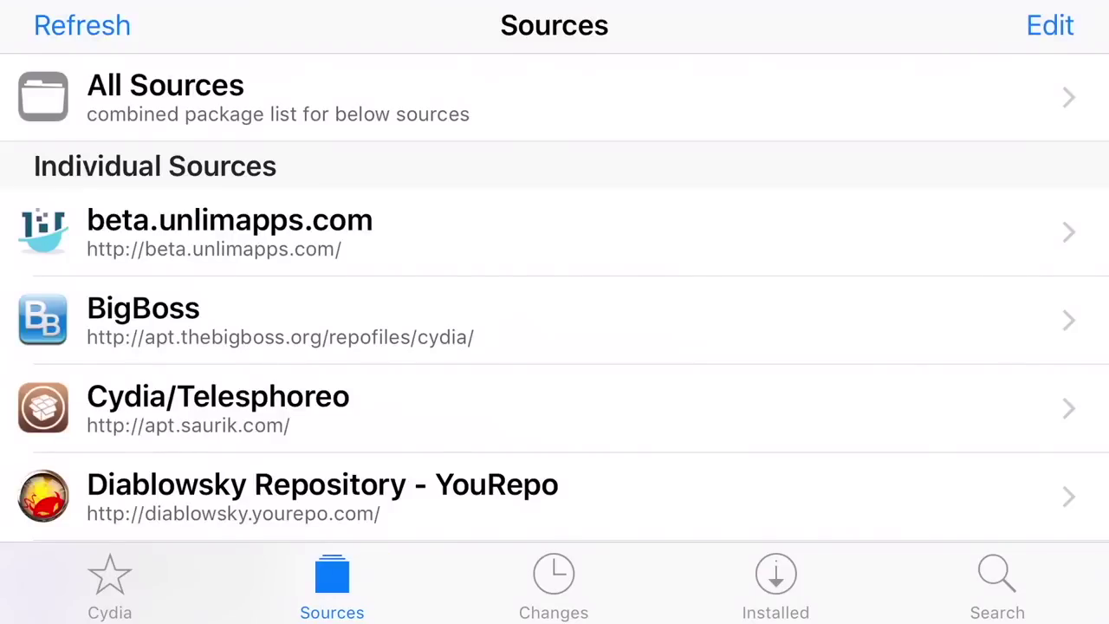
left_click(1051, 25)
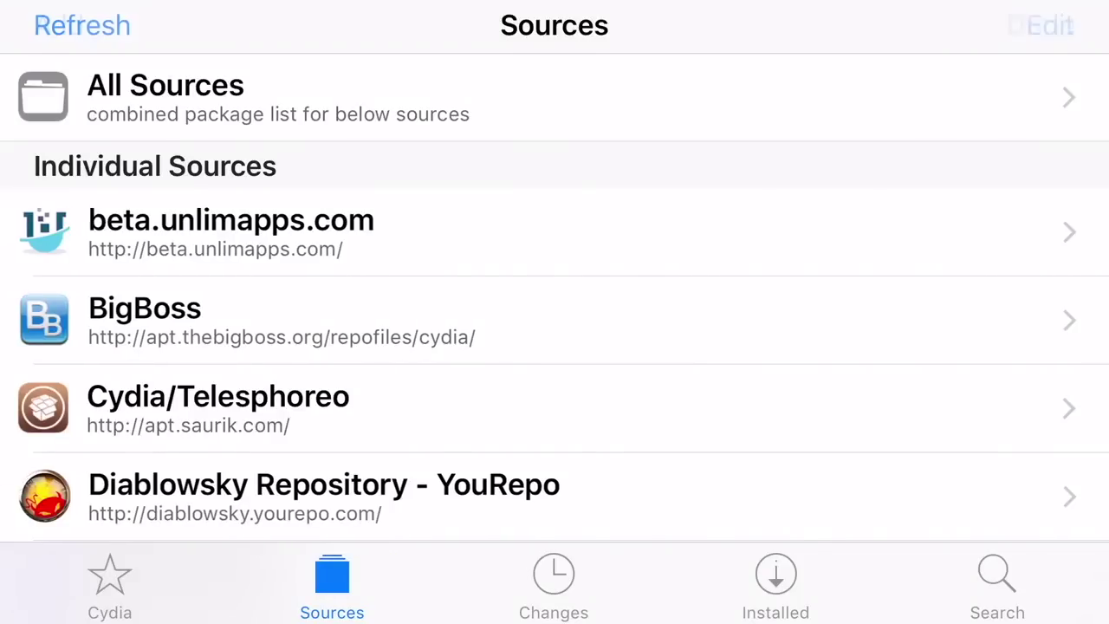
left_click(59, 26)
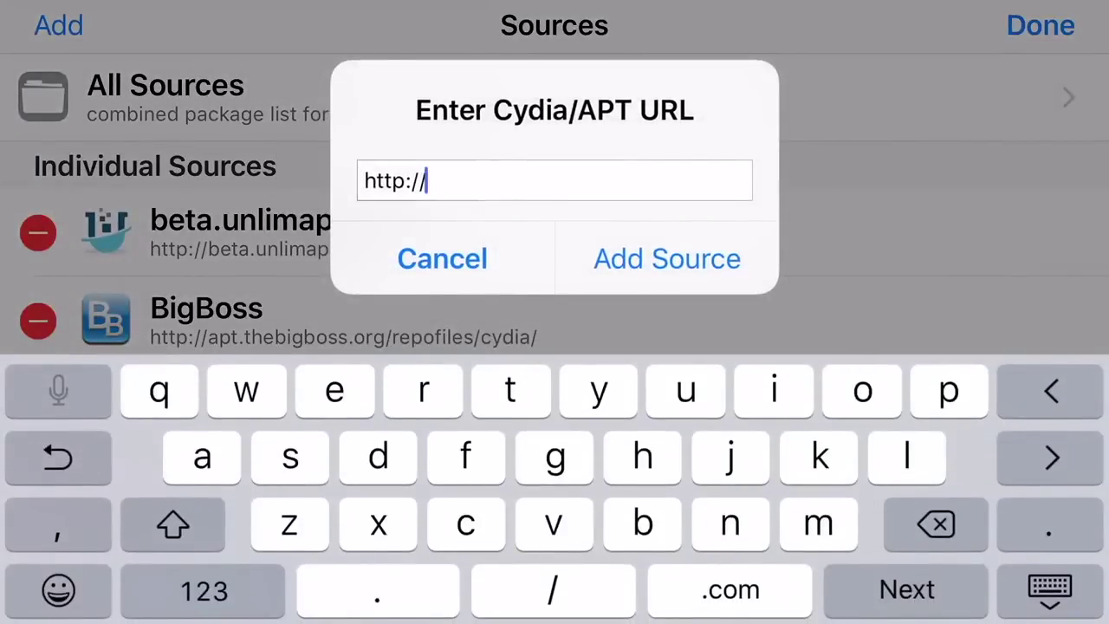
type("mo")
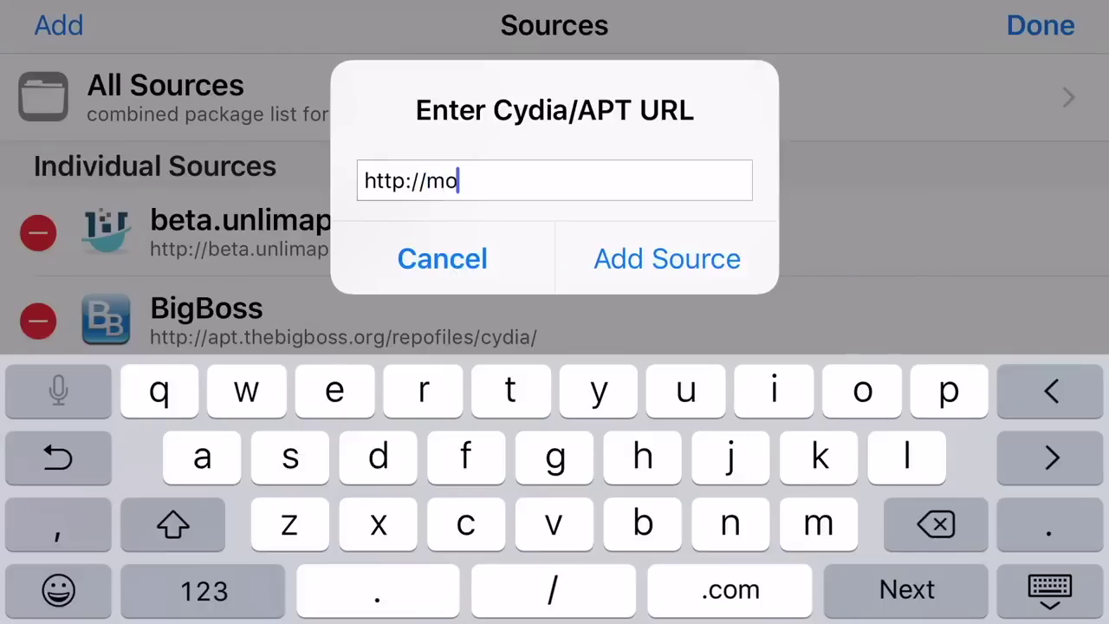
type("hadu3")
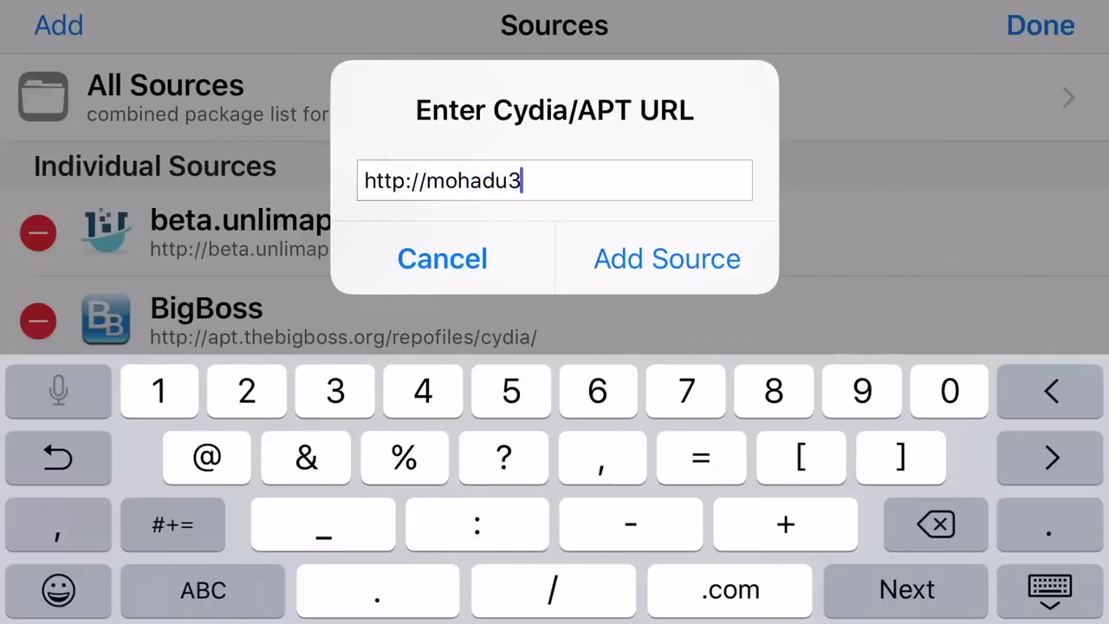
type("1.com")
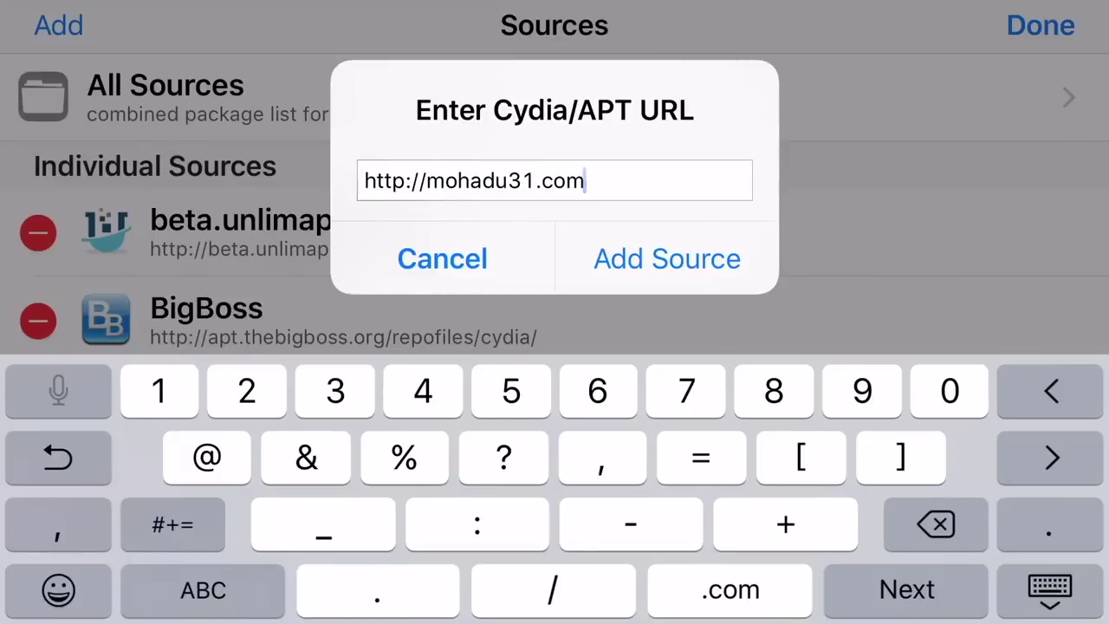
left_click(442, 258)
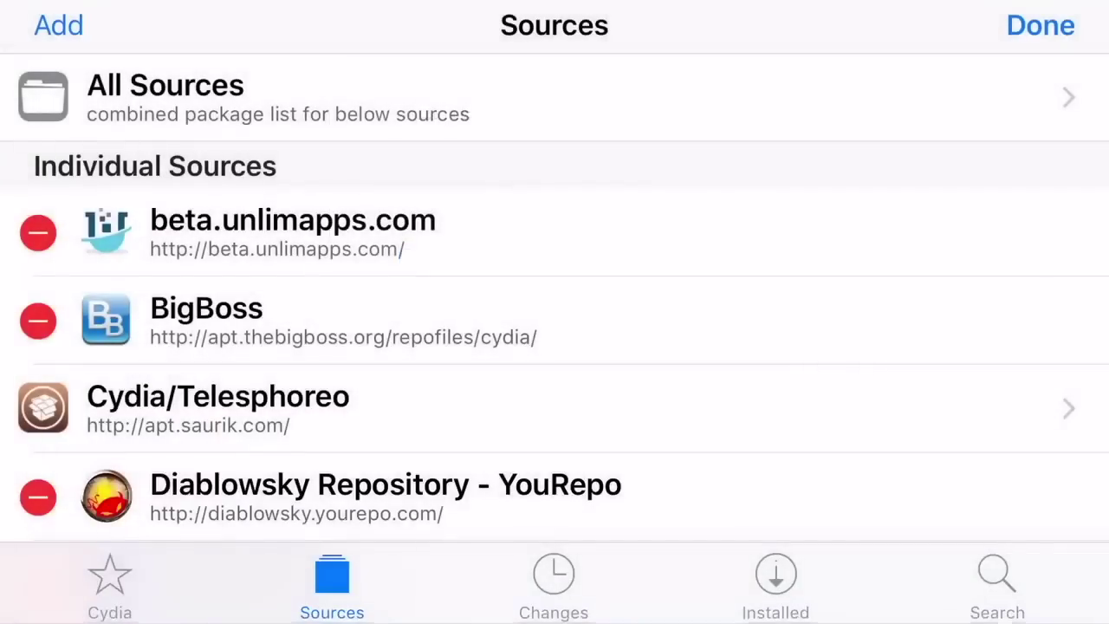
Finish editing the sources list and refresh sources so the Mohadu31 repo loads
left_click(1040, 25)
scroll(555, 321, "down", 3)
scroll(554, 321, "down", 2)
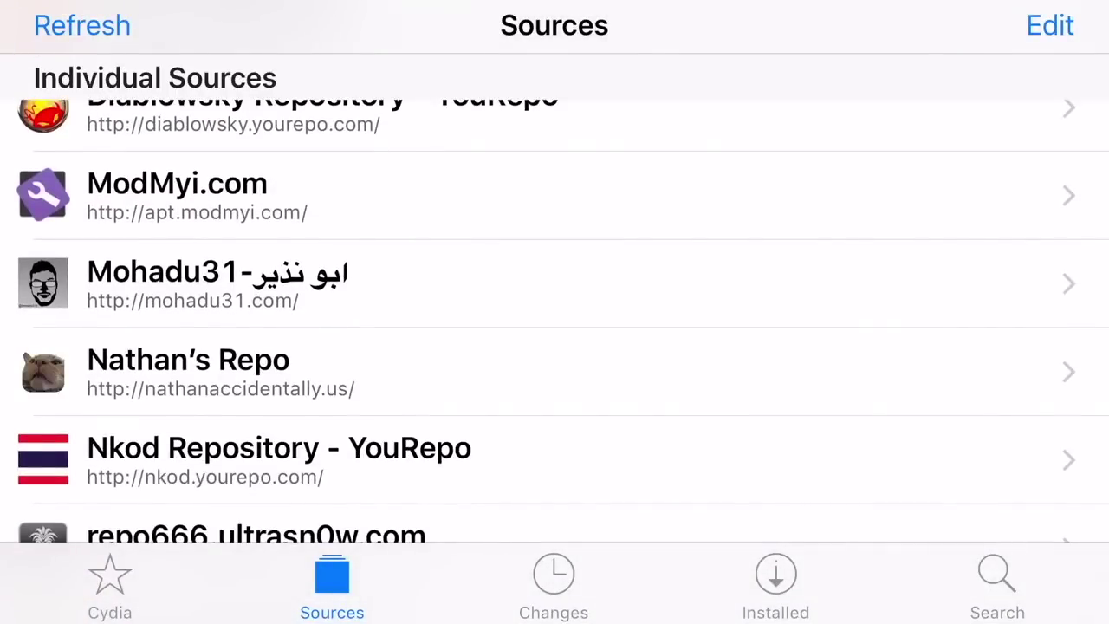
left_click(83, 25)
Search for 'Igamegua' and open the igameguardian Beta 7.0.1-4 package page
left_click(998, 583)
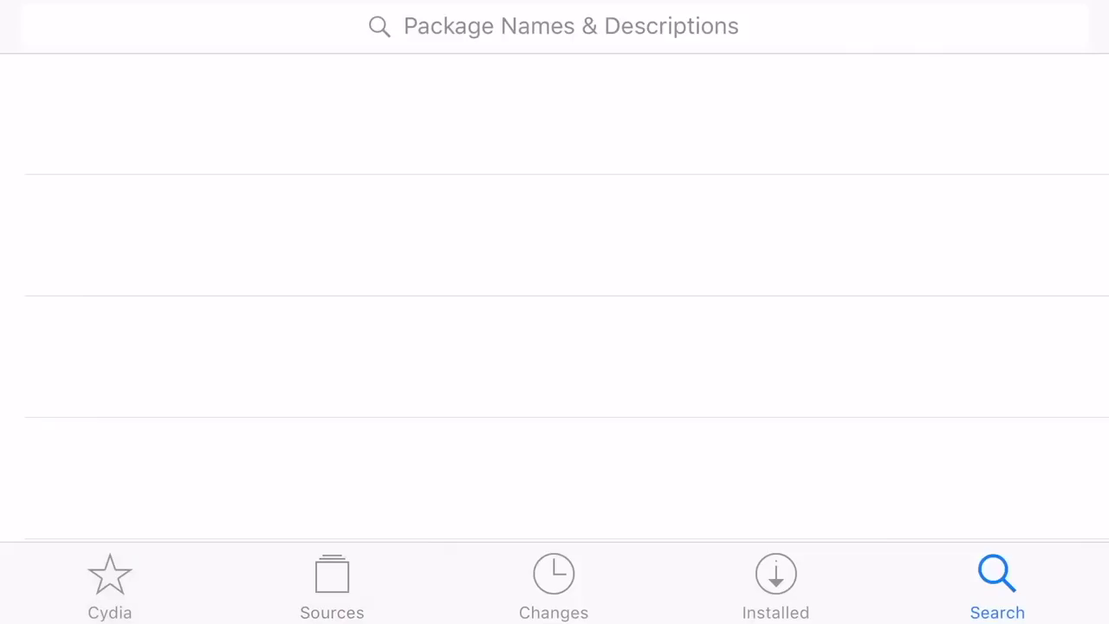
type("I")
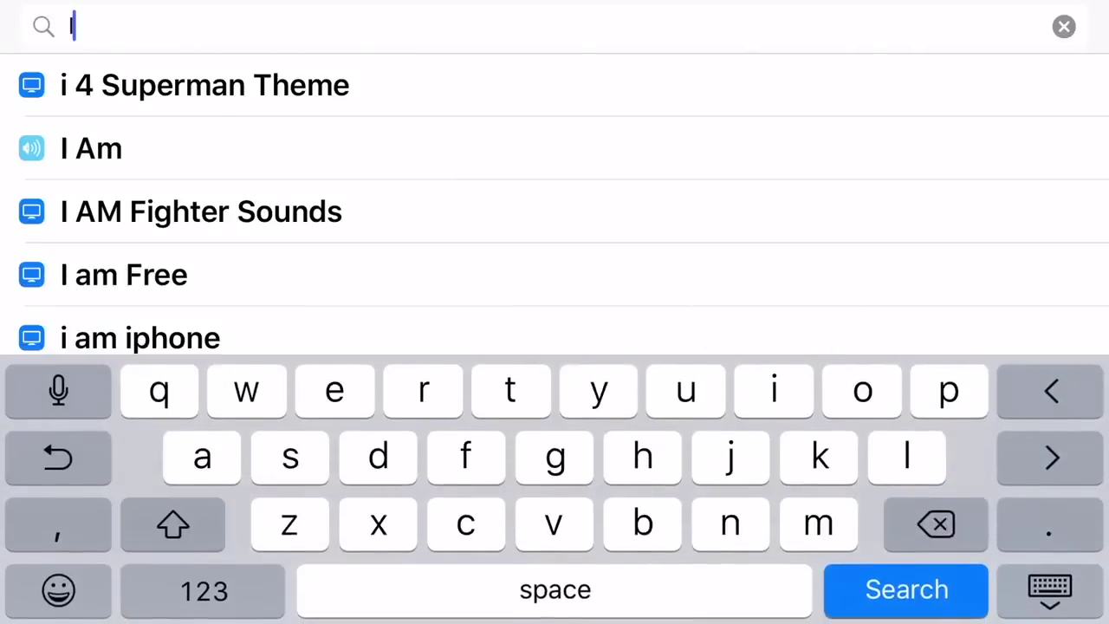
type("gamegu")
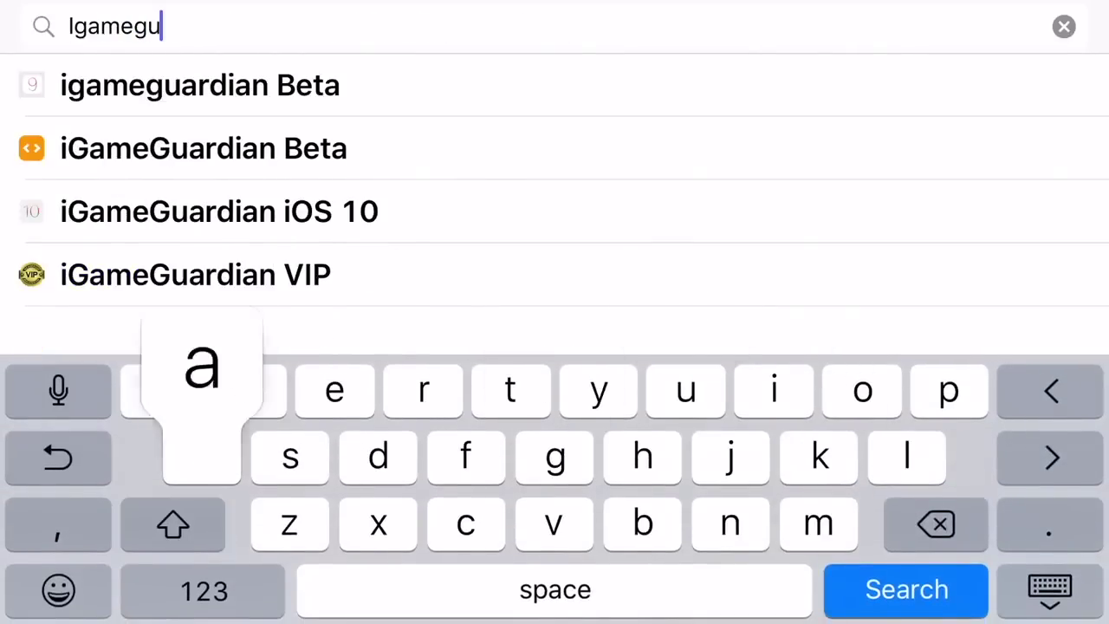
type("a")
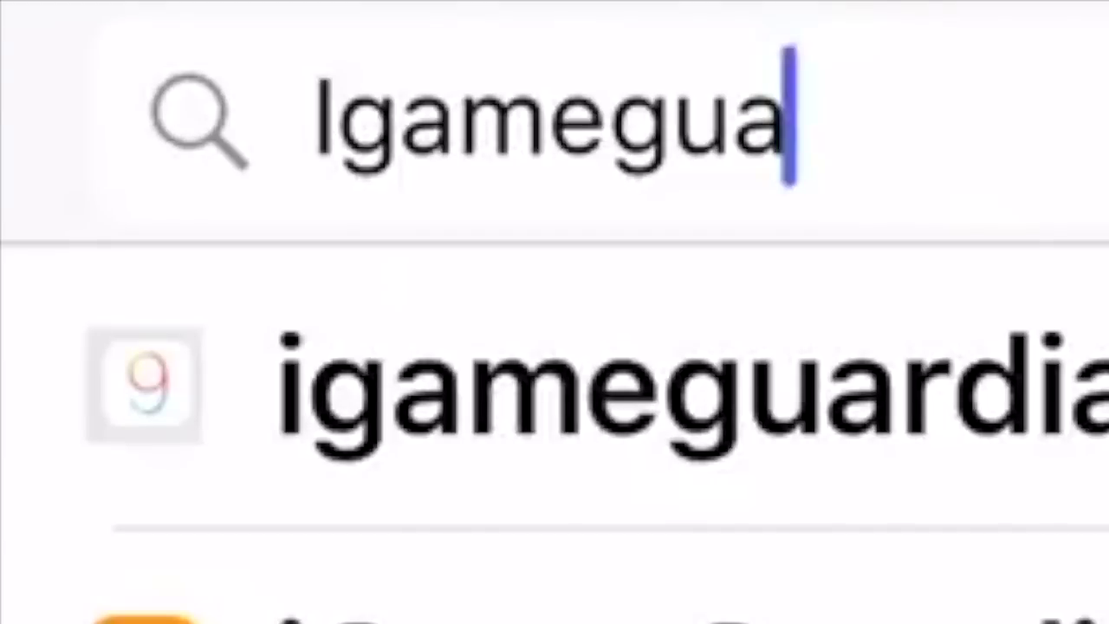
left_click(607, 386)
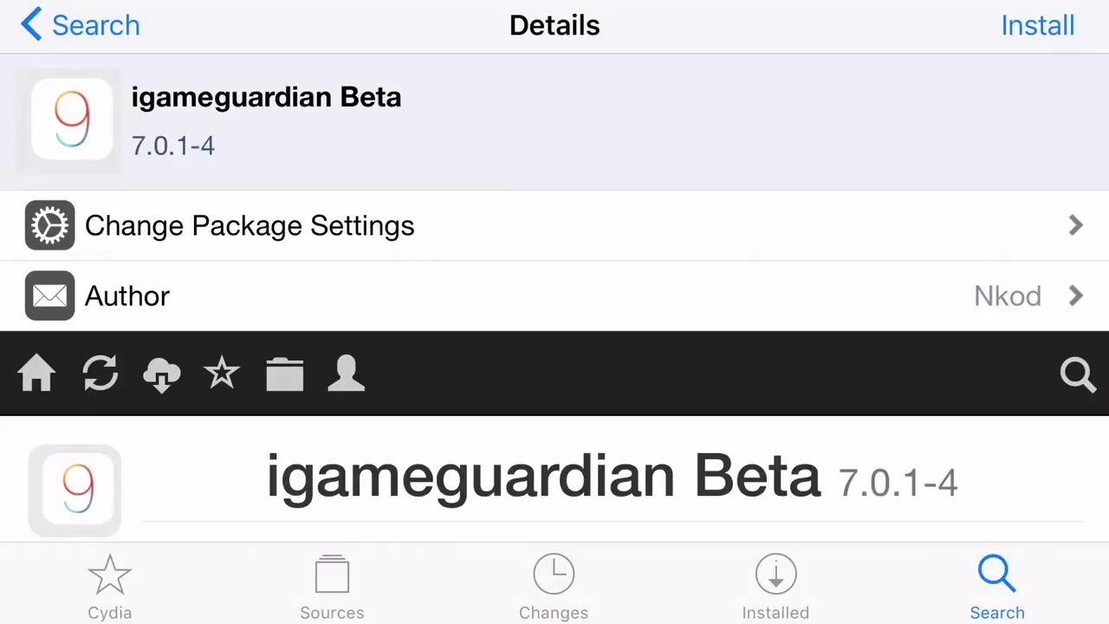
Install and confirm igameguardian Beta 7.0.1-4, then return to Cydia after completion
left_click(1037, 25)
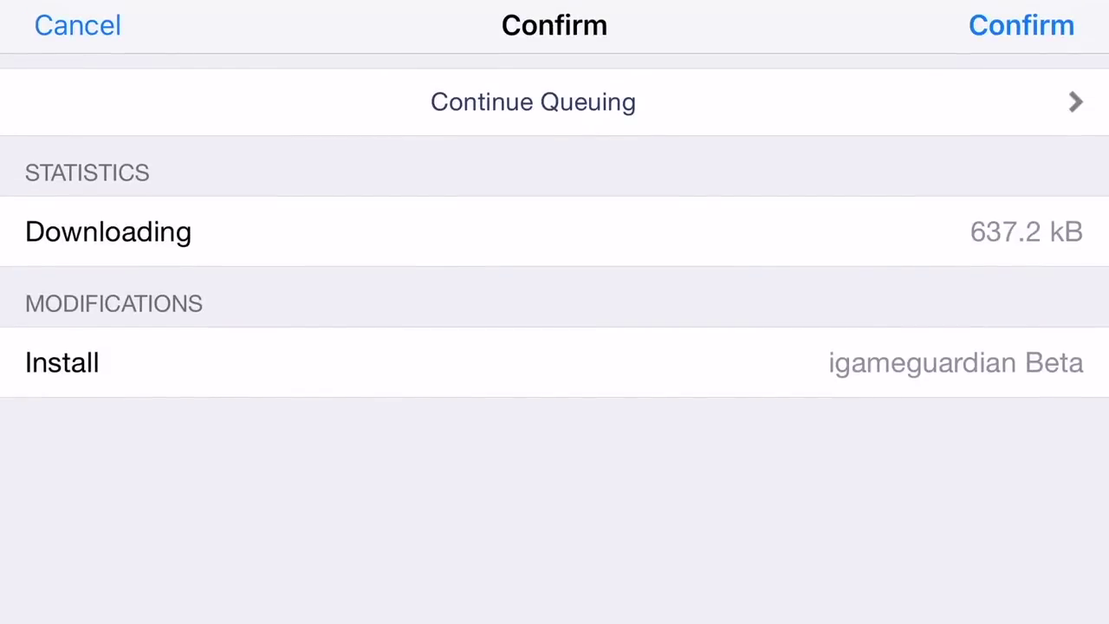
left_click(1021, 26)
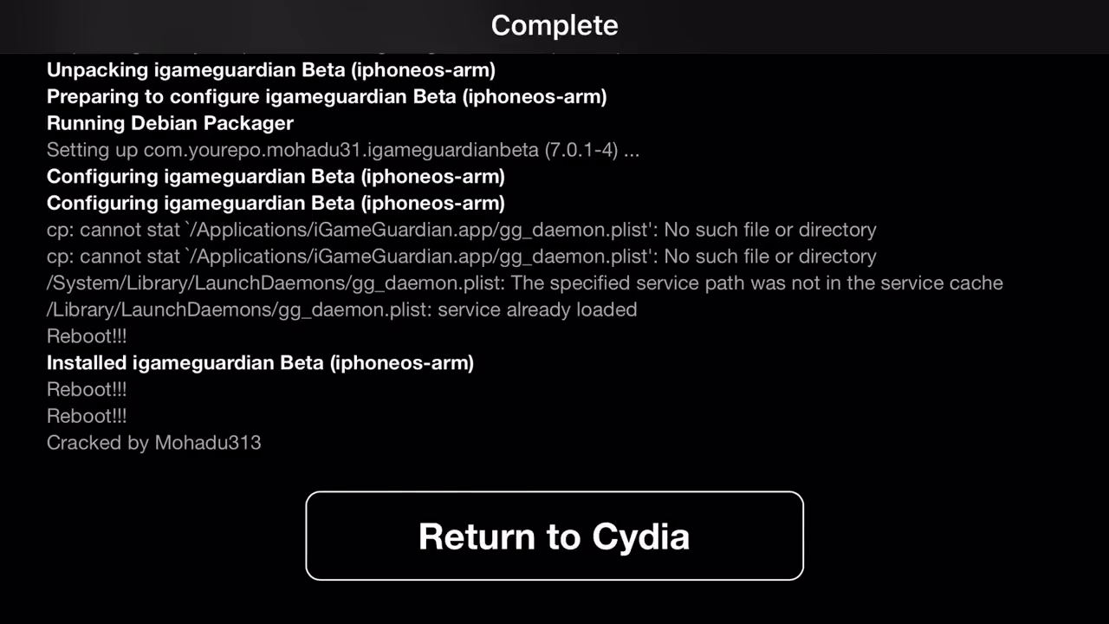
left_click(555, 536)
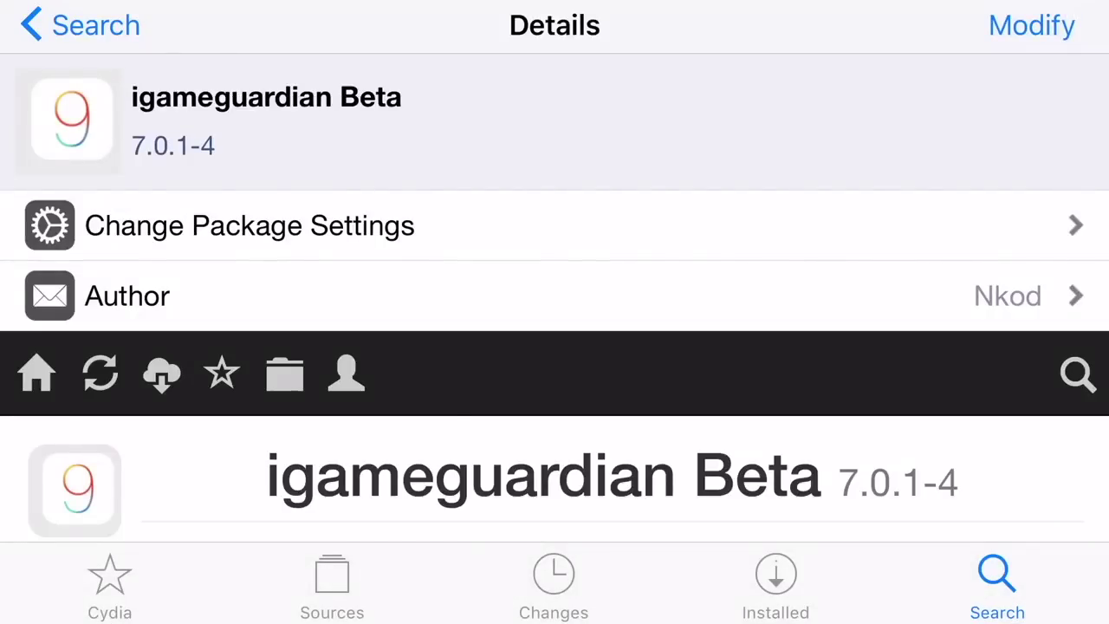
scroll(554, 295, "down", 3)
Go to the home screen and swipe to its second page
key("super")
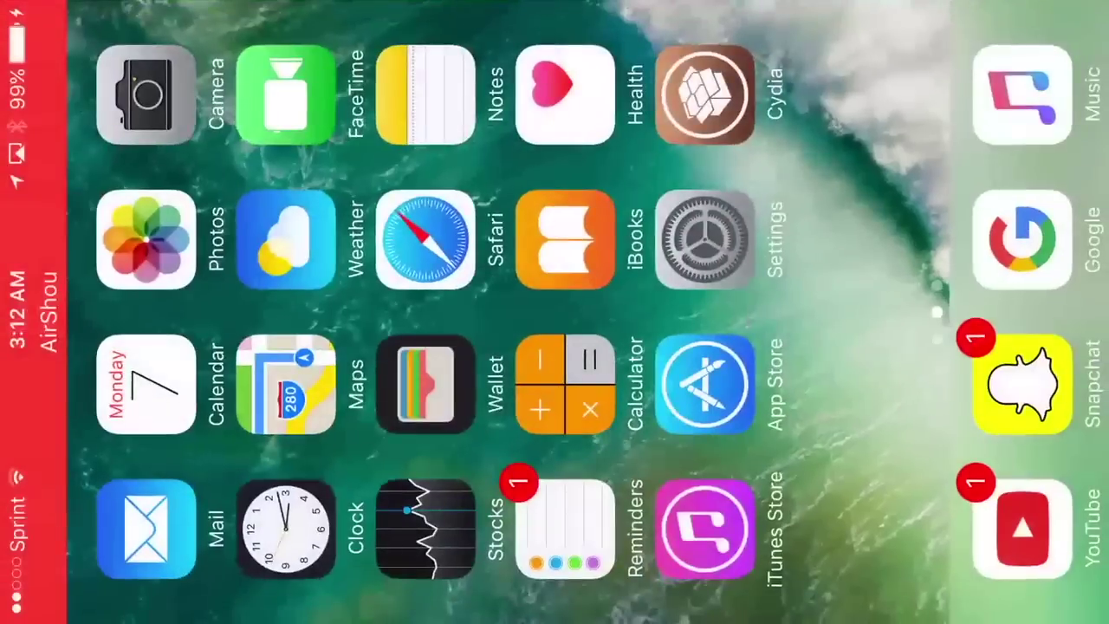
left_click_drag(555, 433, 554, 130)
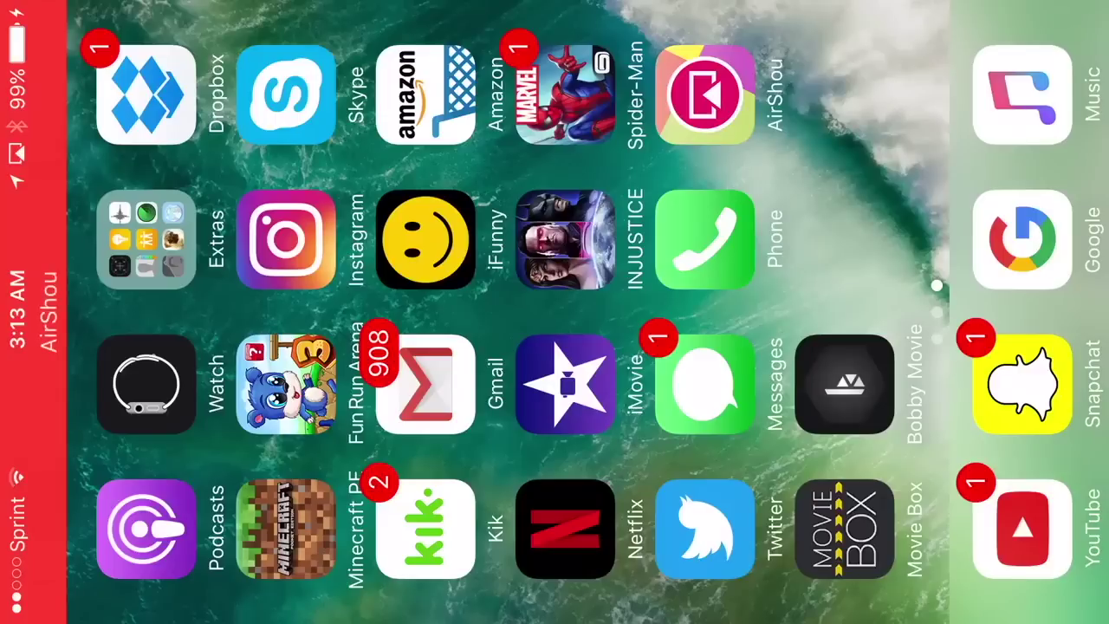
Launch iGameGuardian from the Extras folder and view its Search tab
left_click(146, 238)
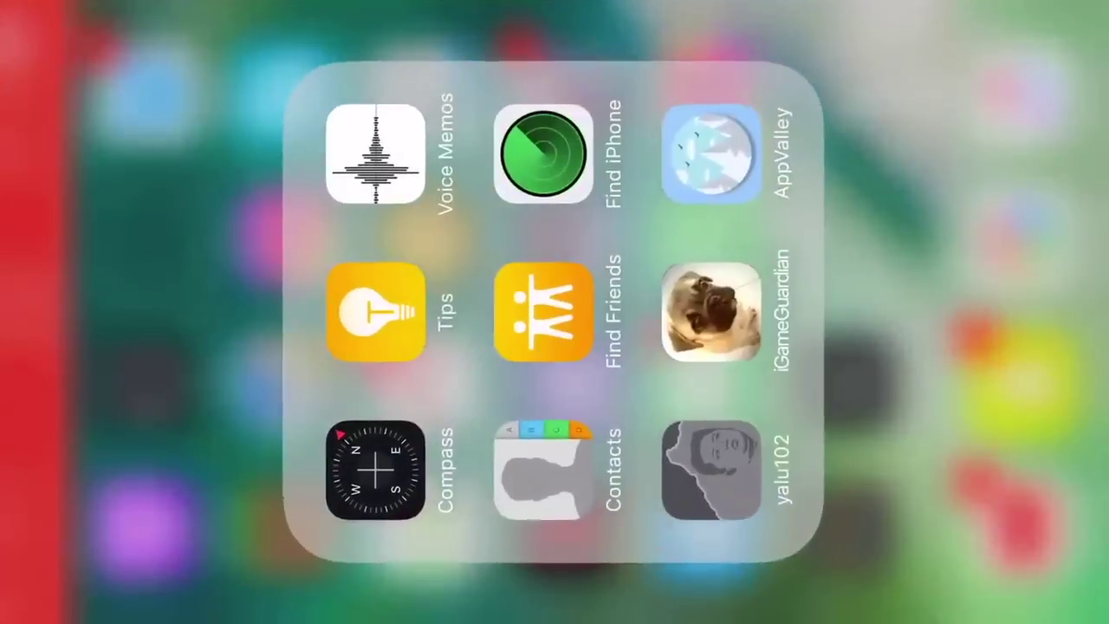
left_click(712, 312)
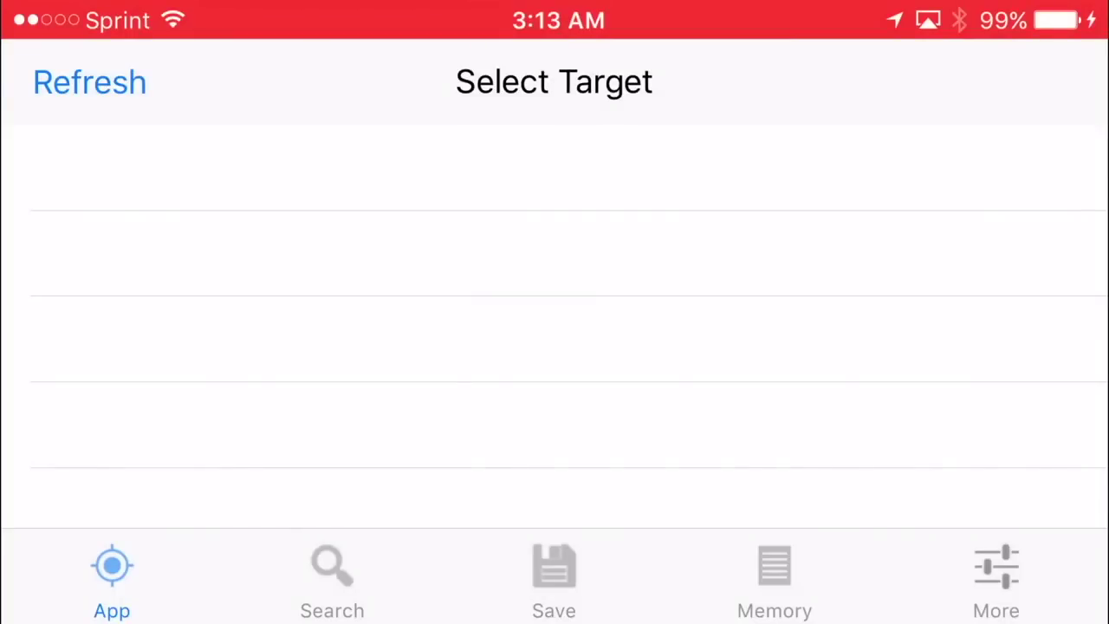
left_click(332, 576)
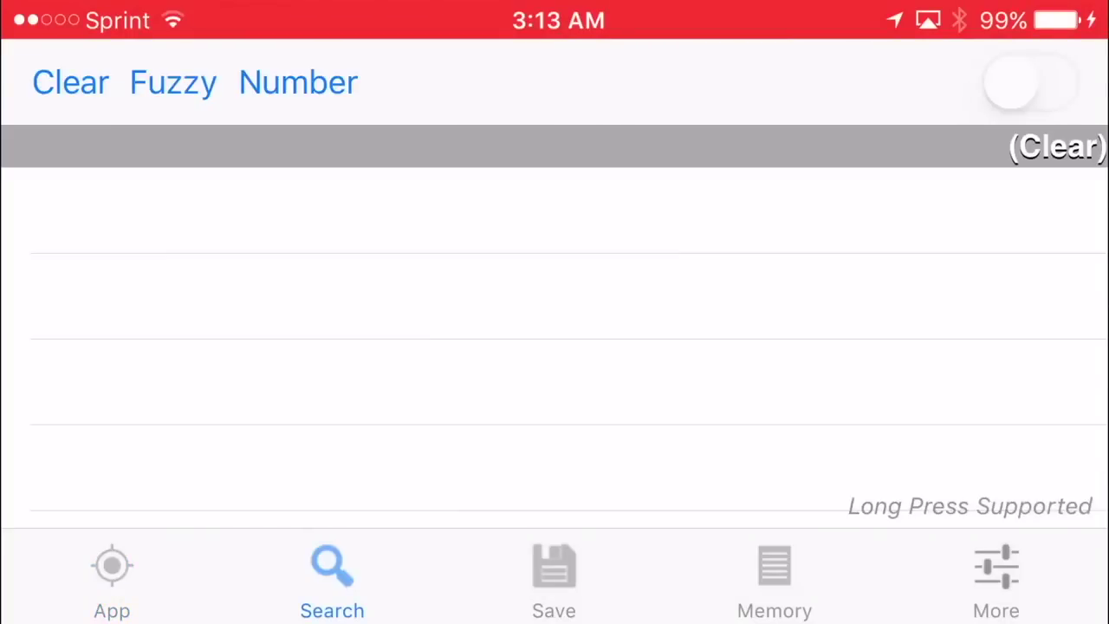
Return to the App tab and browse the Select Target process list
left_click(112, 576)
scroll(554, 326, "down", 3)
scroll(554, 326, "up", 5)
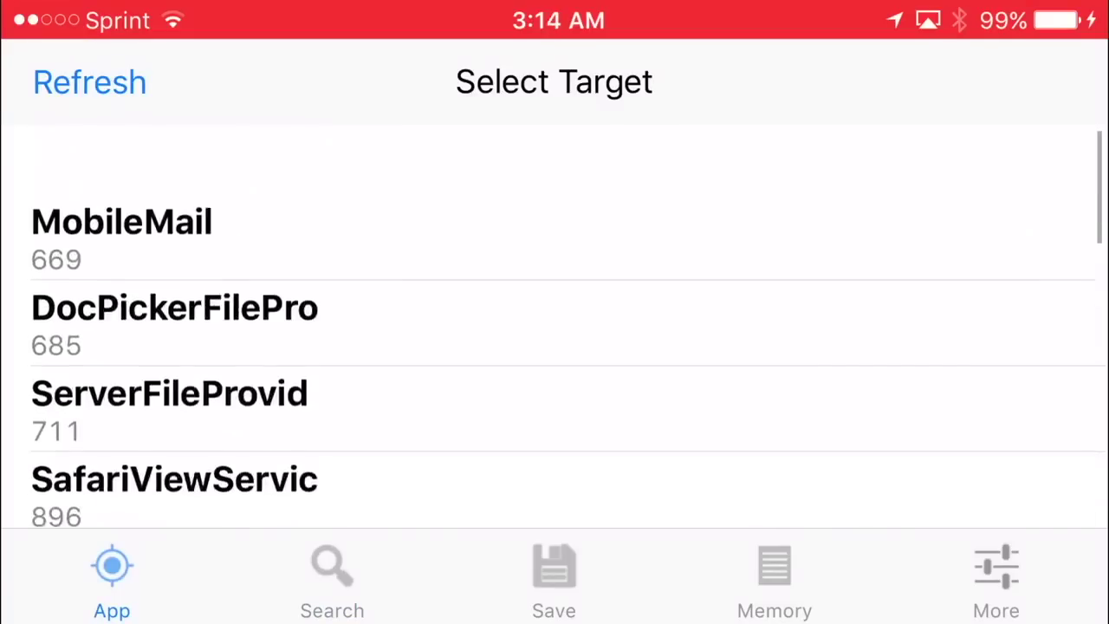
scroll(555, 326, "down", 10)
scroll(554, 326, "up", 3)
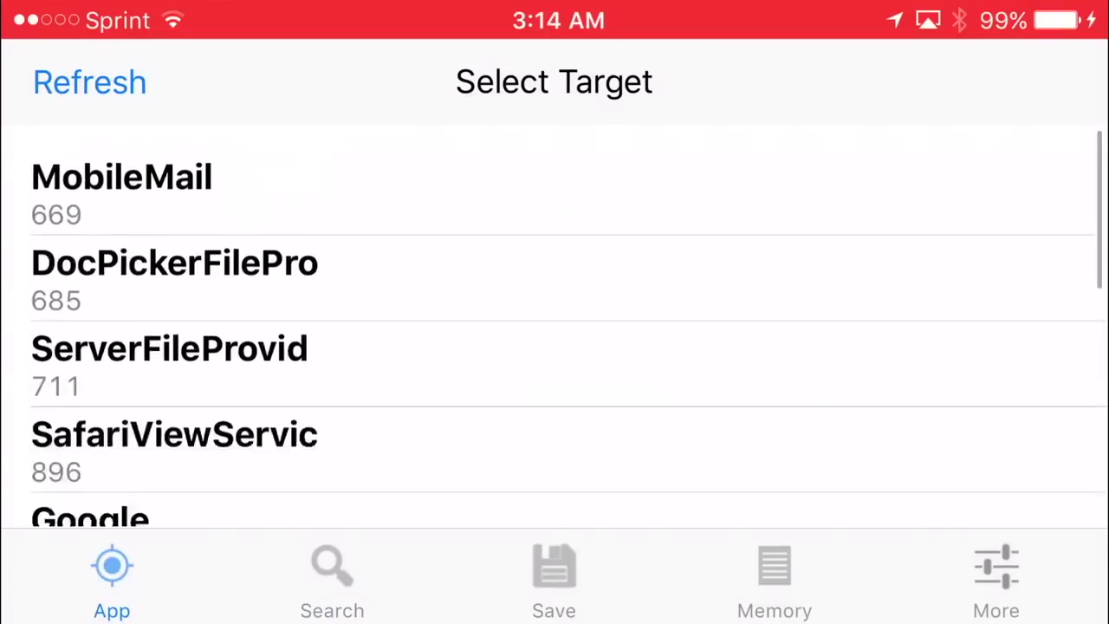
scroll(555, 329, "down", 10)
scroll(555, 330, "up", 10)
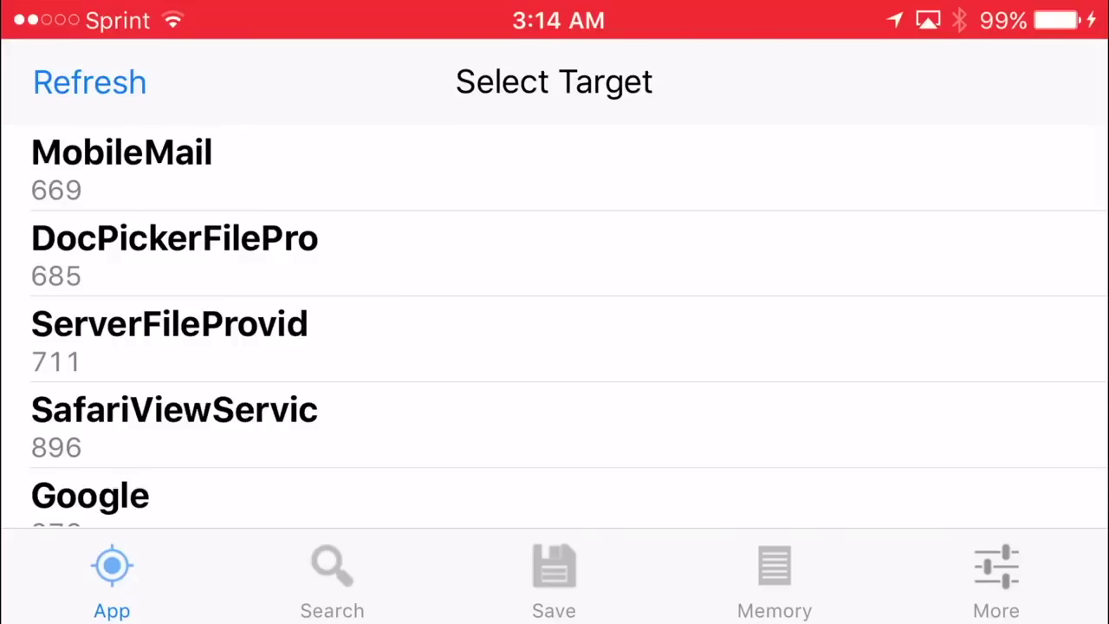
Check iGameGuardian's More settings, with System Applications turned on
left_click(996, 577)
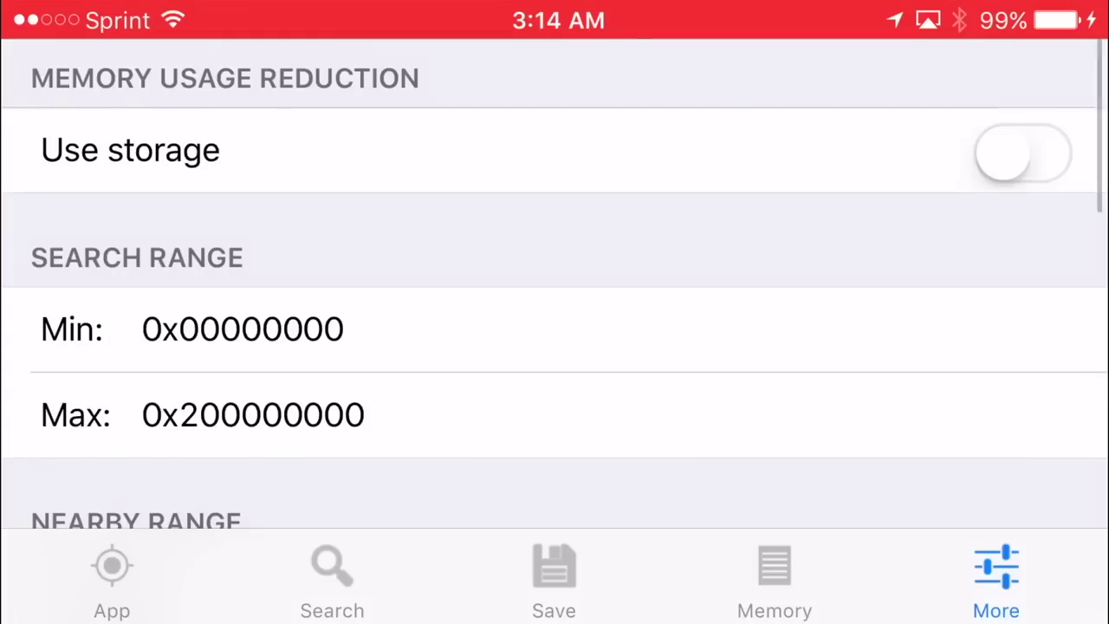
scroll(555, 286, "down", 5)
scroll(555, 286, "down", 5)
scroll(555, 286, "down", 3)
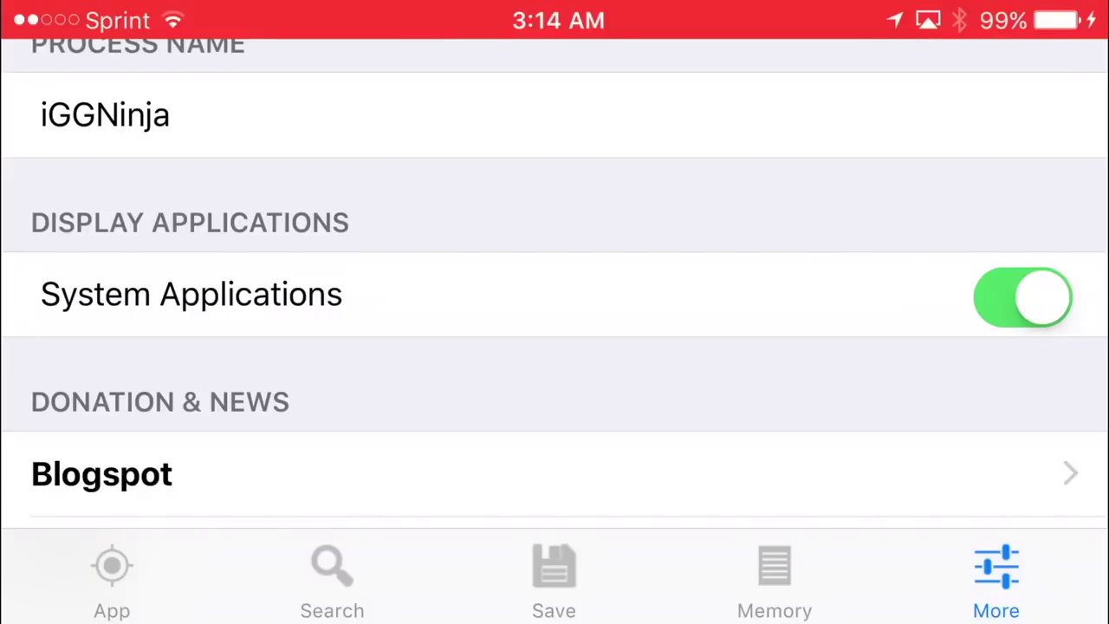
Browse the target list now showing system apps, then exit to the home screen
left_click(112, 576)
scroll(555, 330, "down", 5)
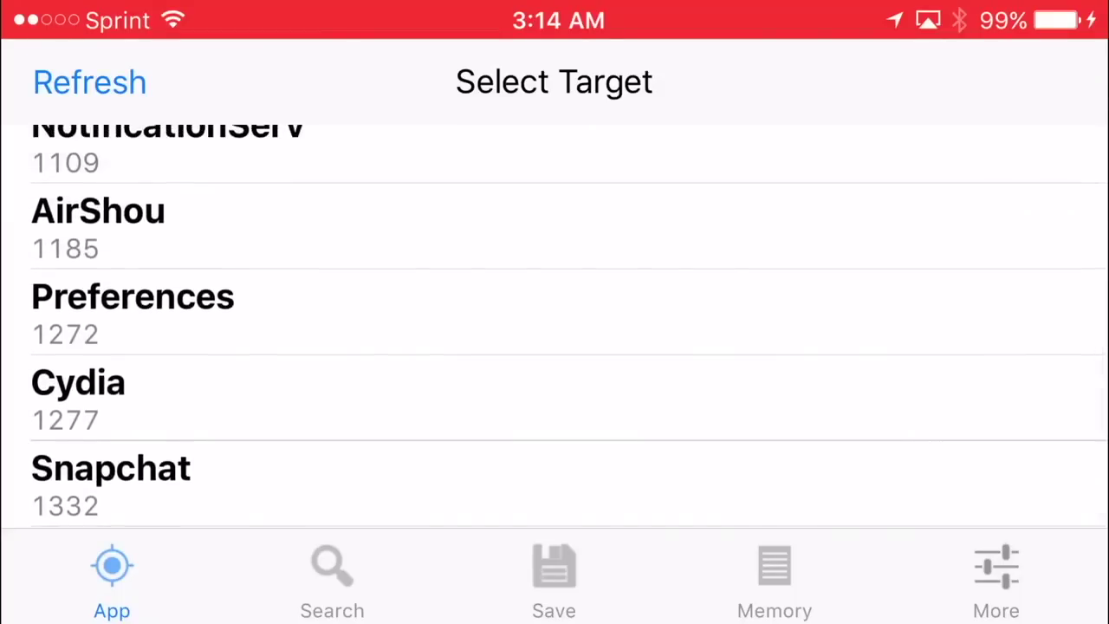
key("super")
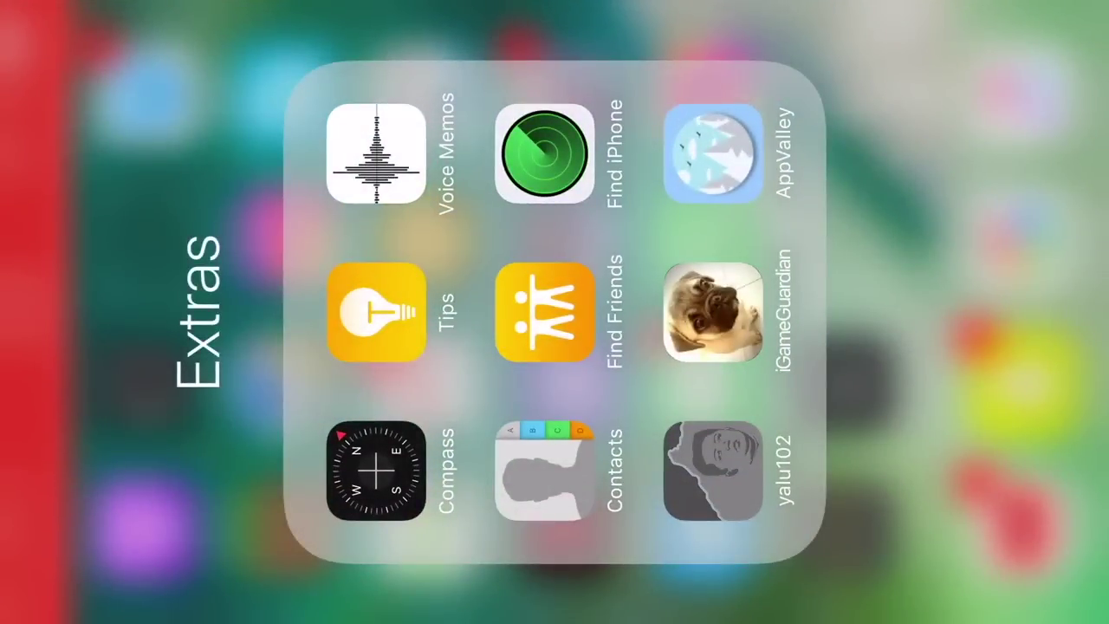
key("super")
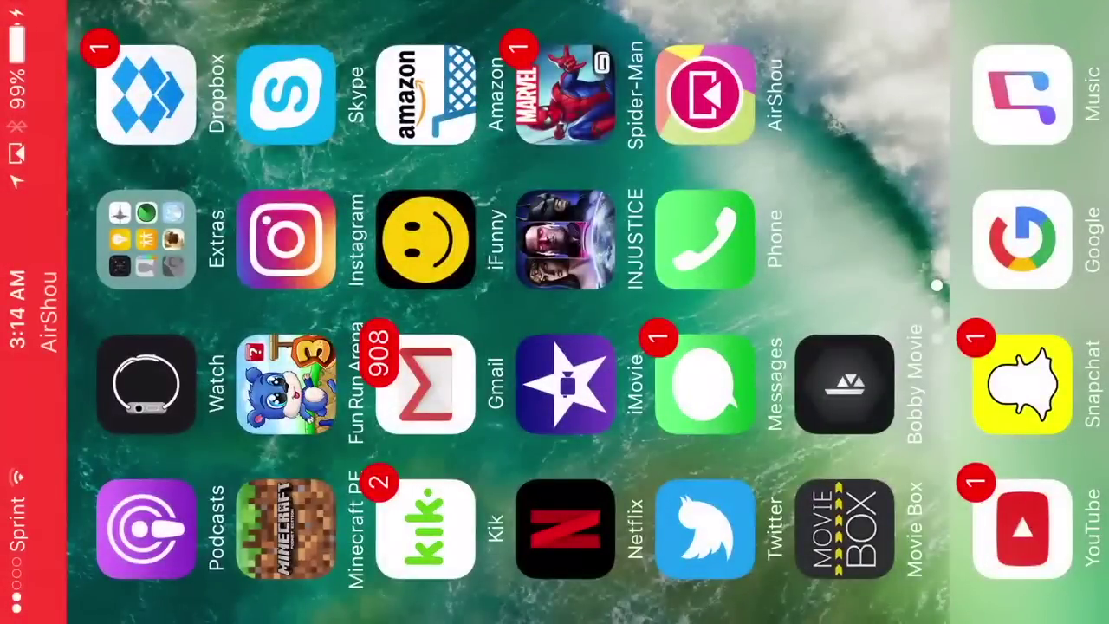